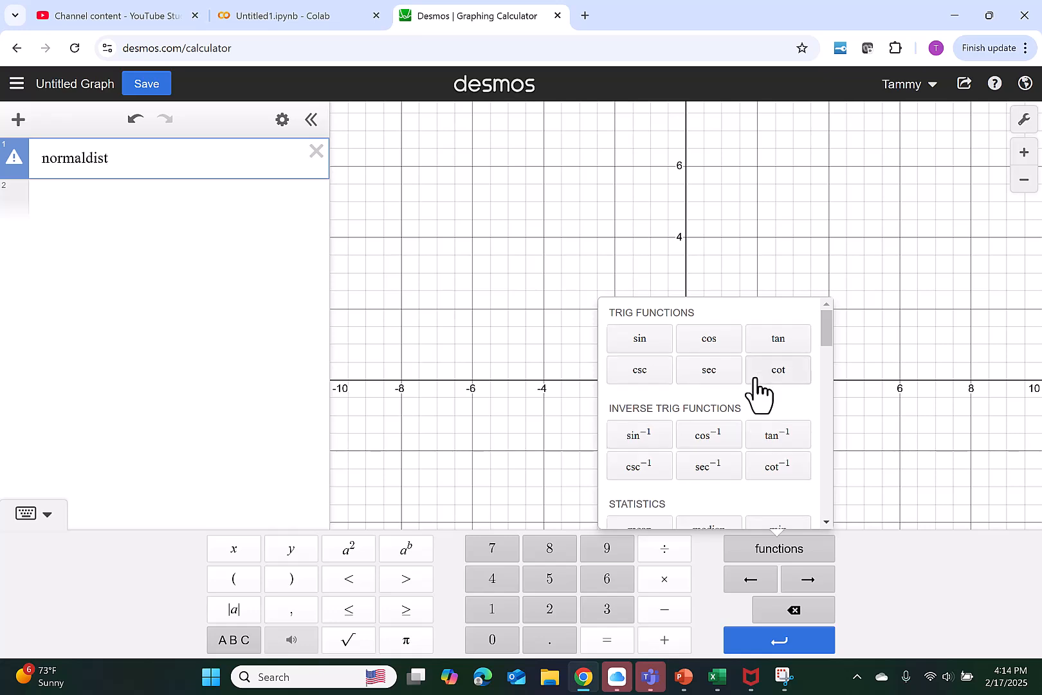
Complete the normaldist expression with mean 199.6 and standard deviation 44.9, and fit the graph view to the curve.
scroll(760, 392, "down", 3)
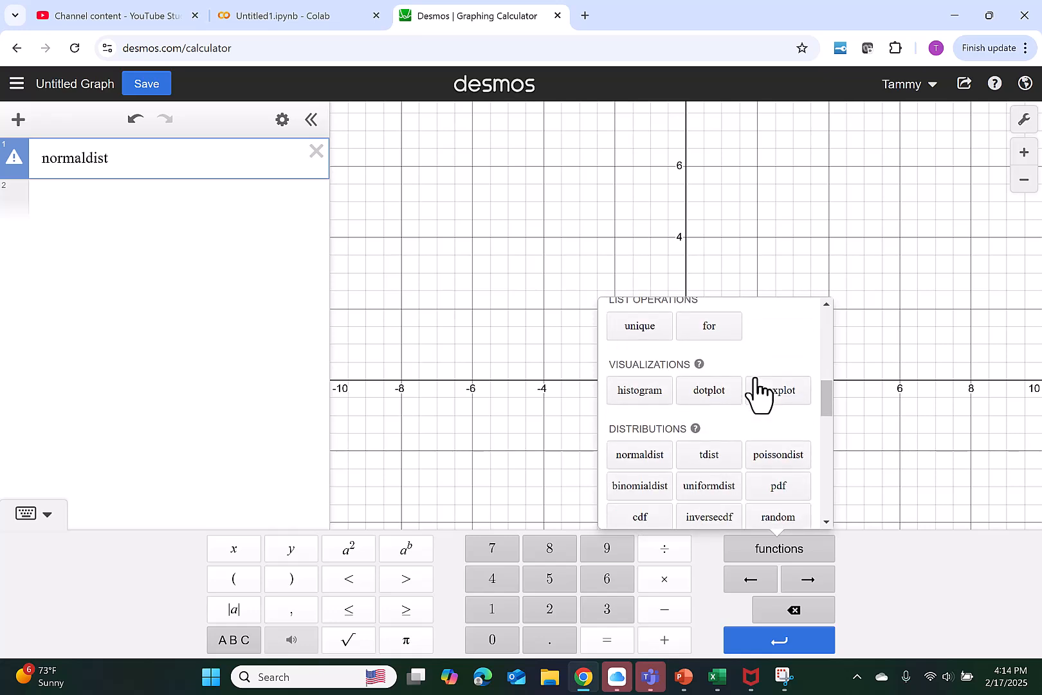
scroll(658, 412, "down", 2)
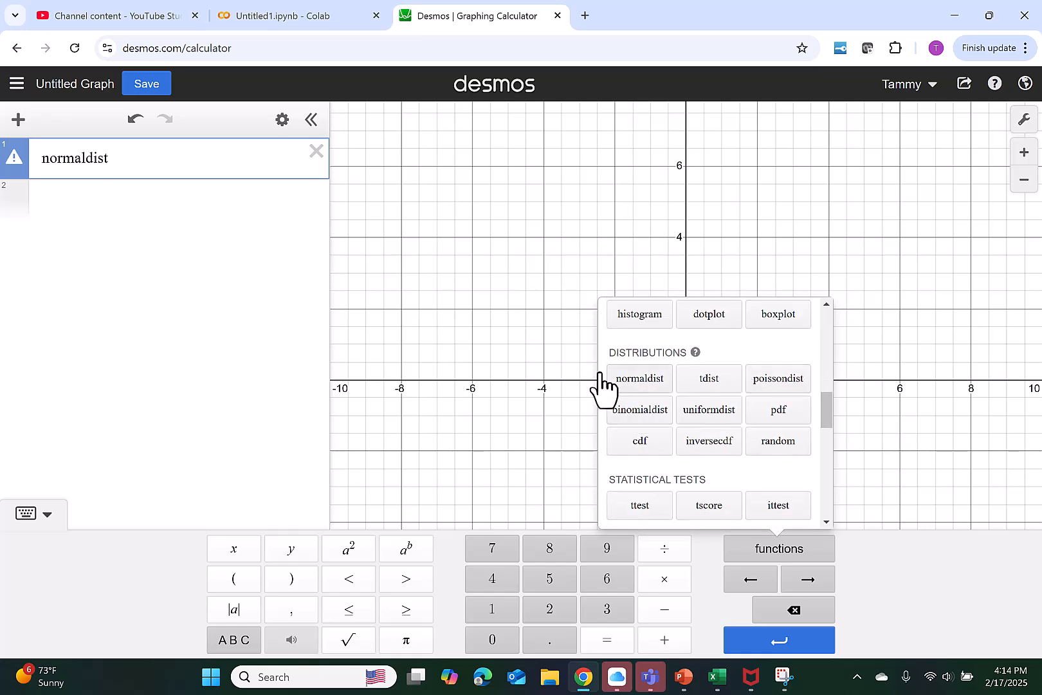
left_click(140, 280)
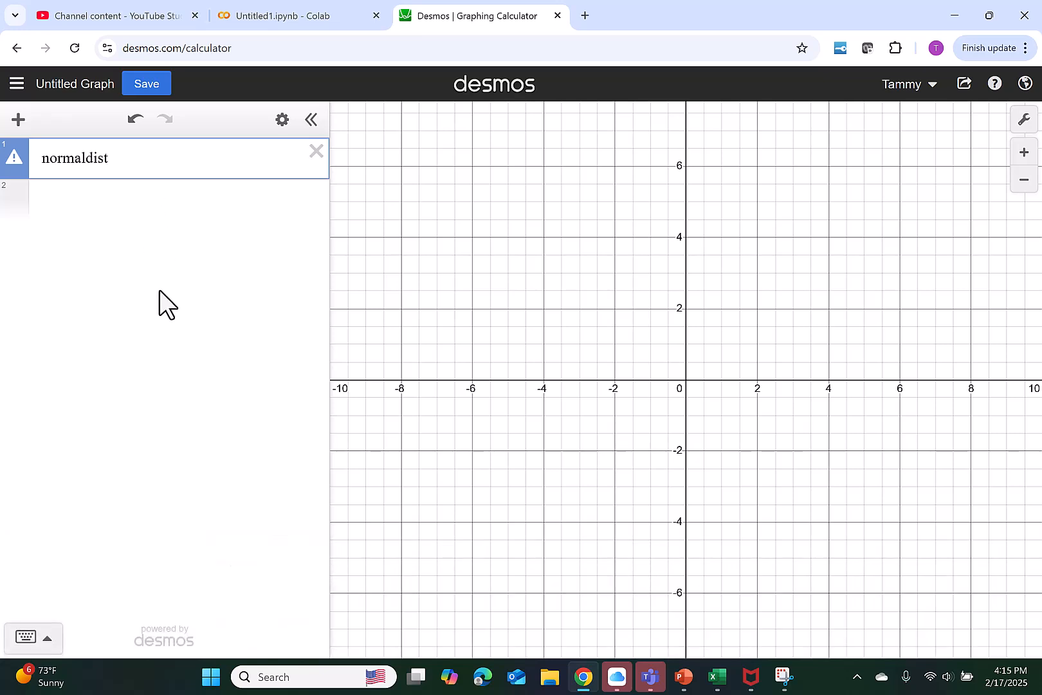
type("(")
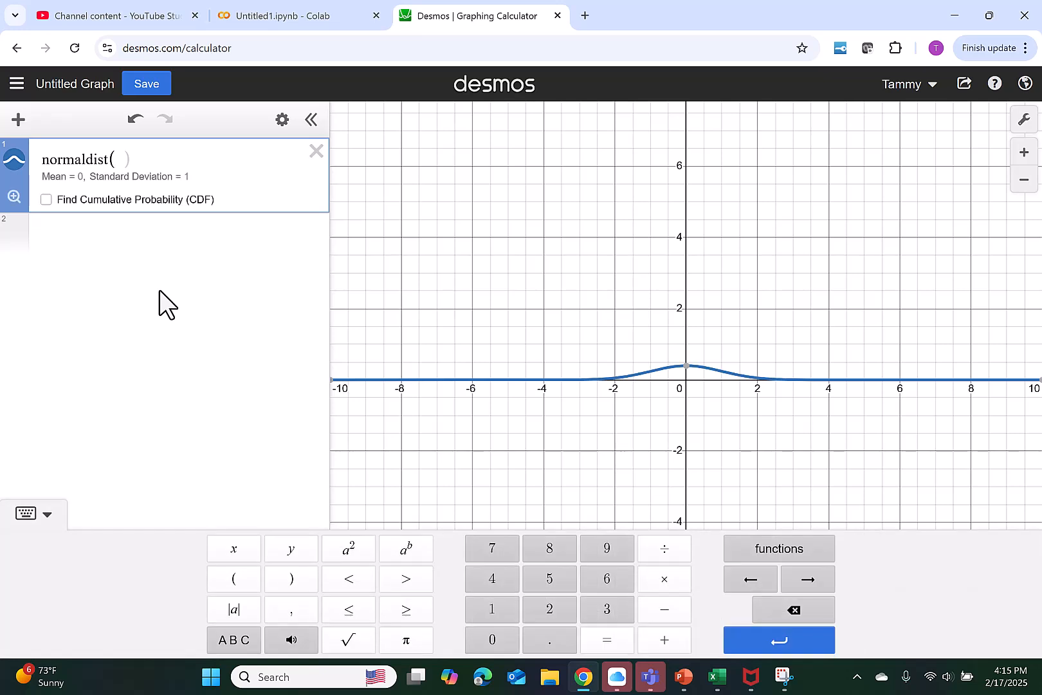
type("199.6")
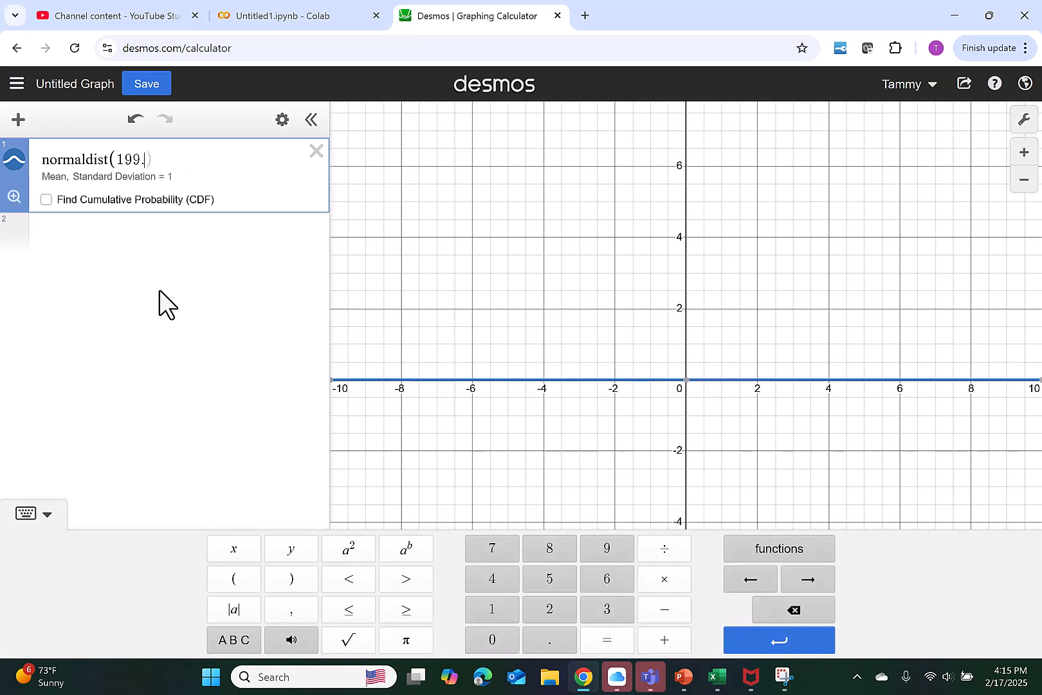
type(",44.9)")
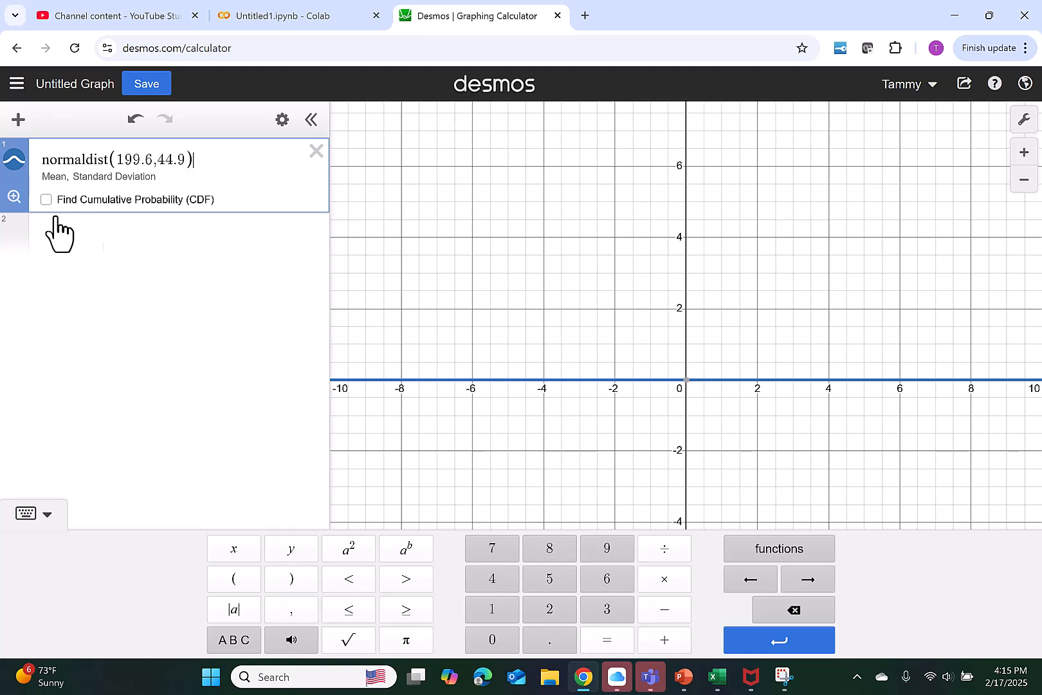
left_click(14, 197)
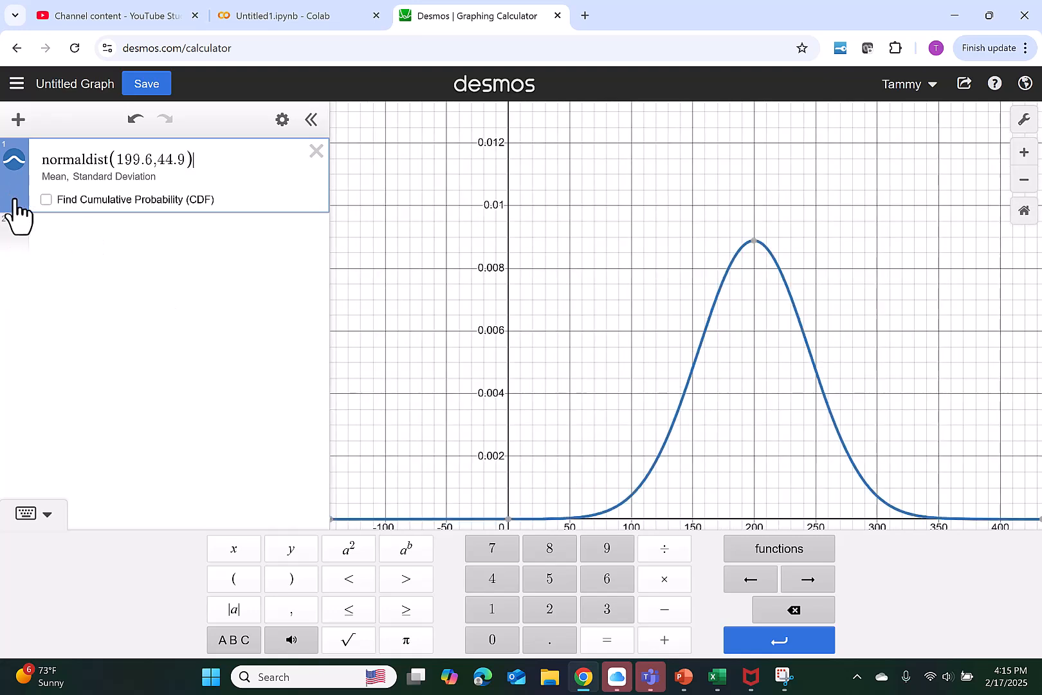
Turn on the cumulative probability for the distribution and set its maximum to 205.4, leaving the minimum unbounded.
left_click(46, 199)
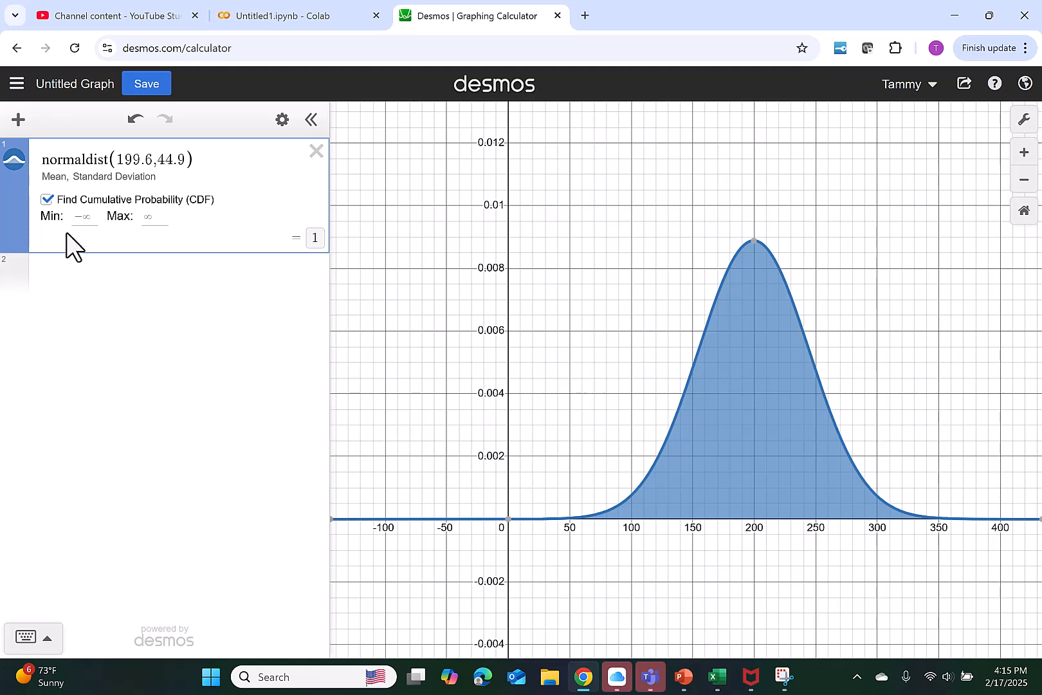
left_click(152, 217)
type("2")
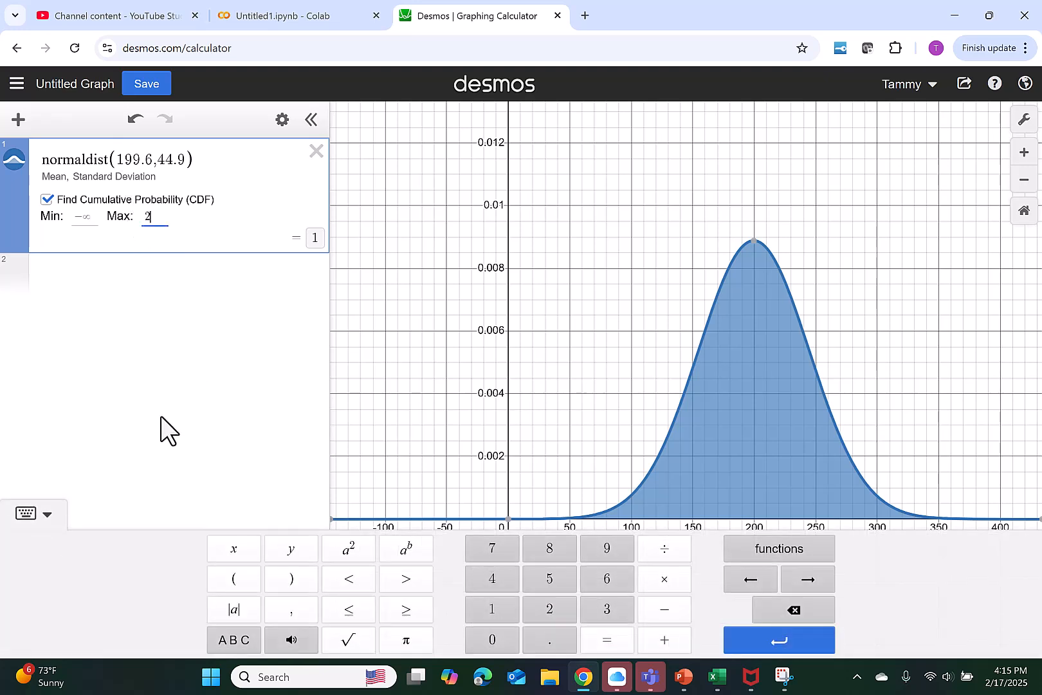
type("05.4")
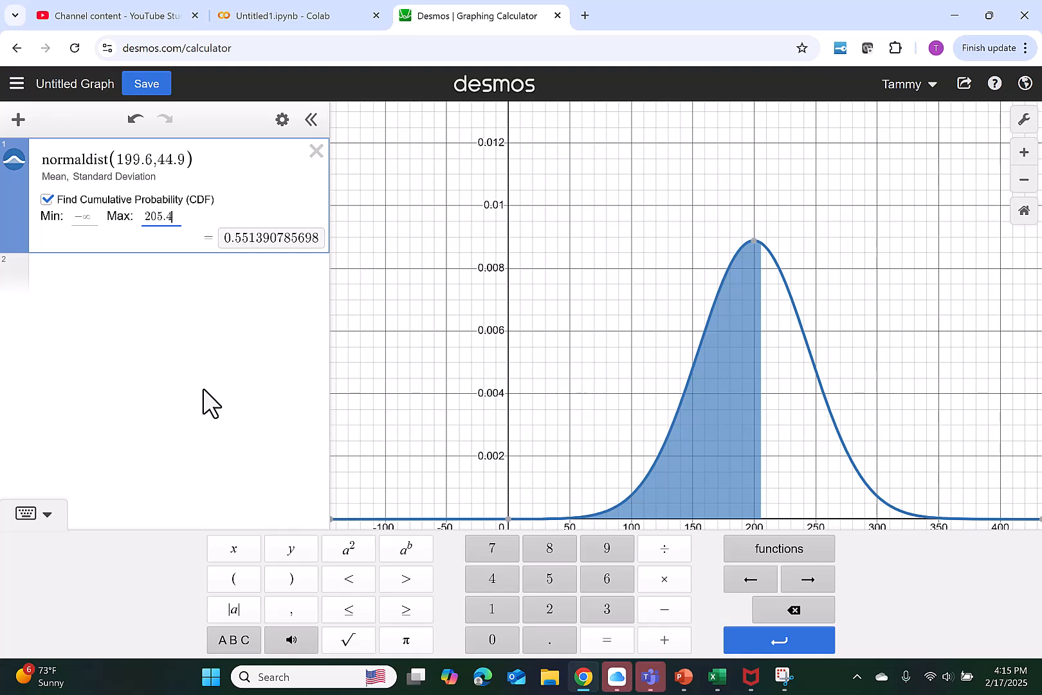
left_click(36, 512)
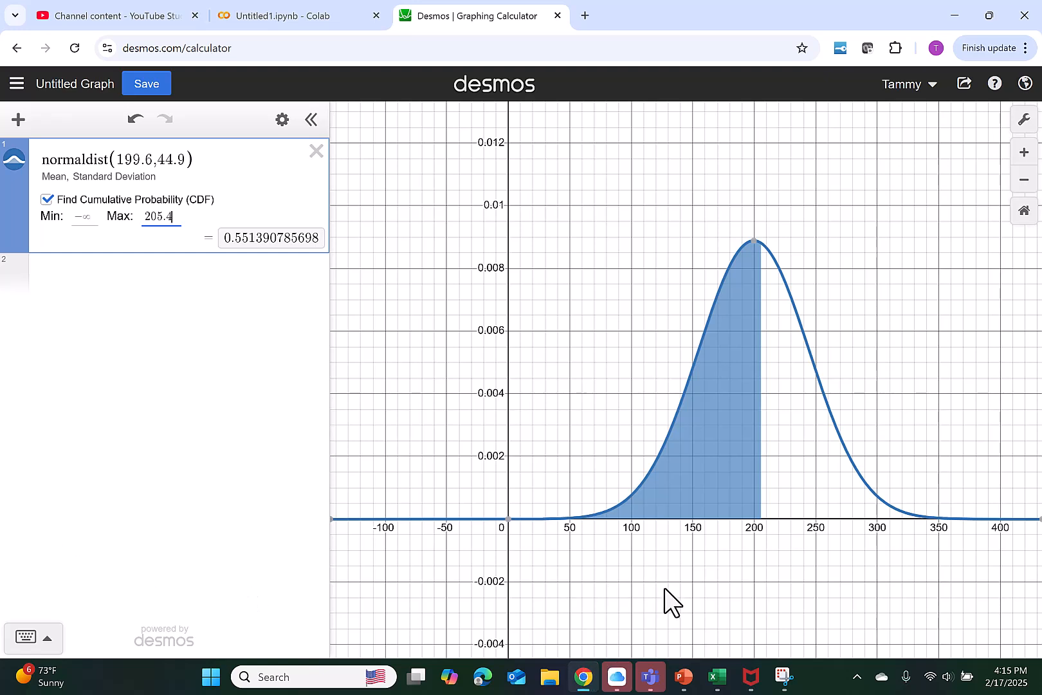
mouse_move(754, 244)
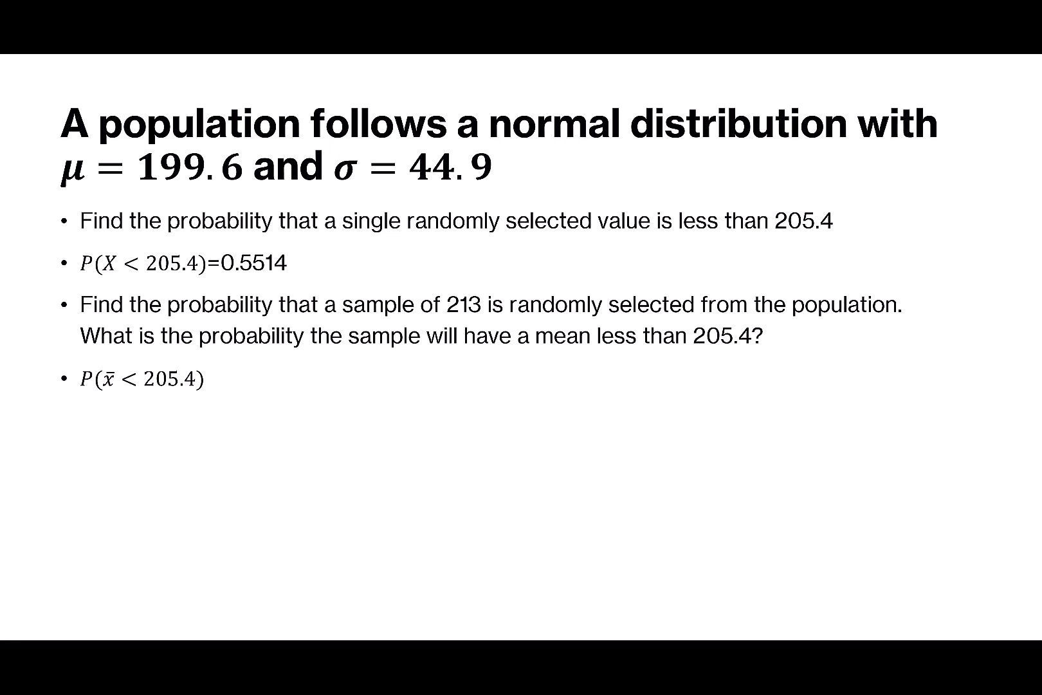
Switch from the slide back to Desmos, divide the distribution's standard deviation by √213, and fit the graph view to the curve.
key("Right")
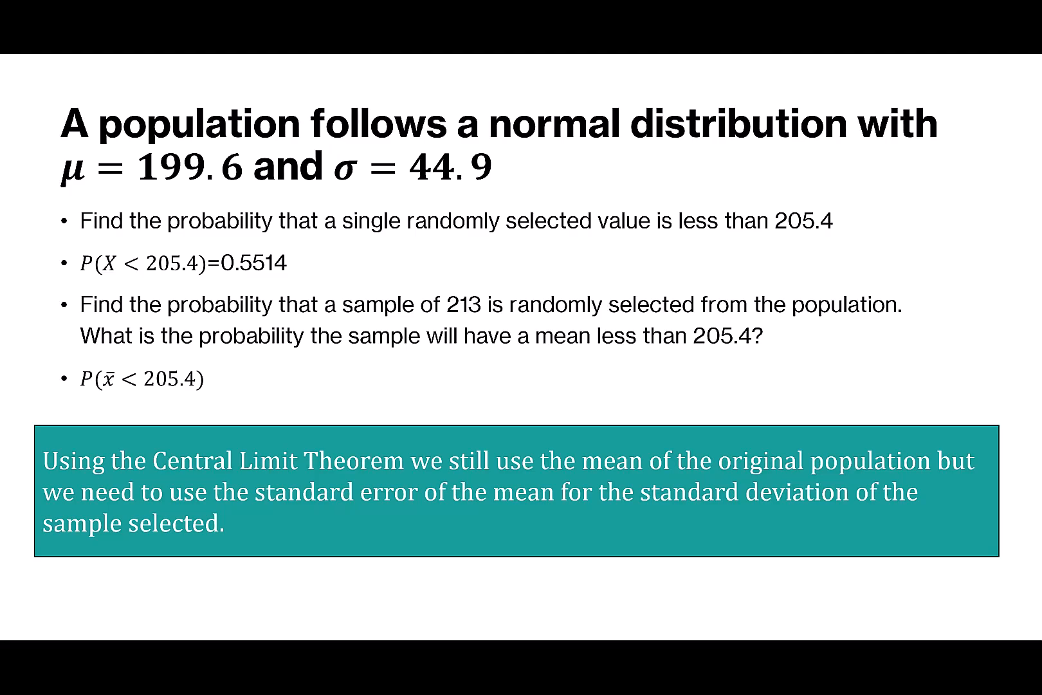
key("alt+Tab")
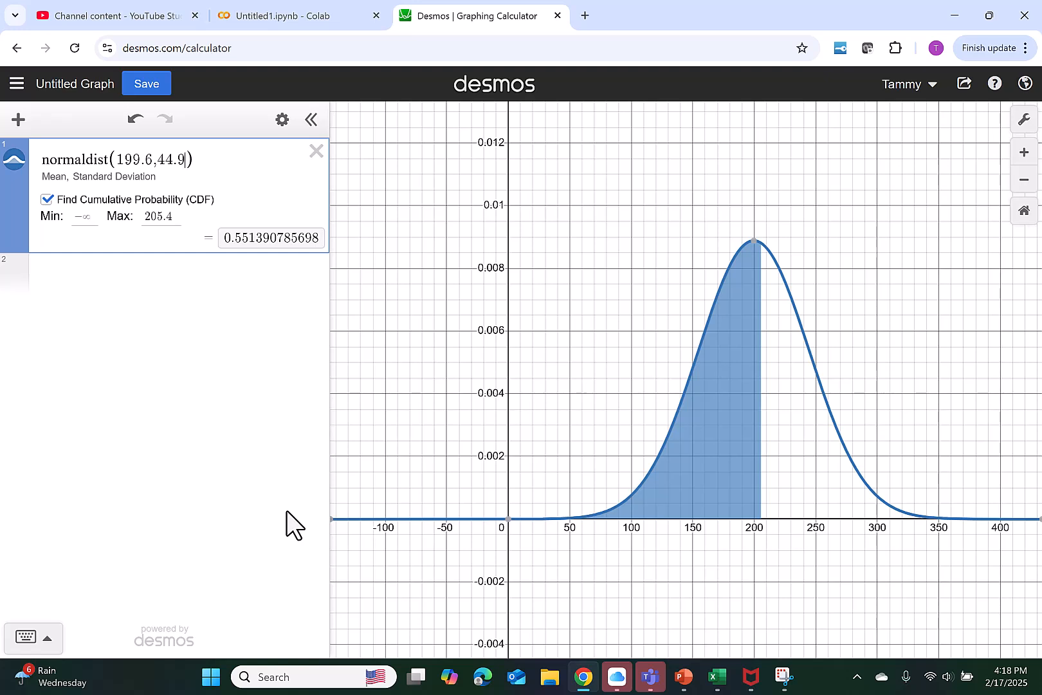
type("/")
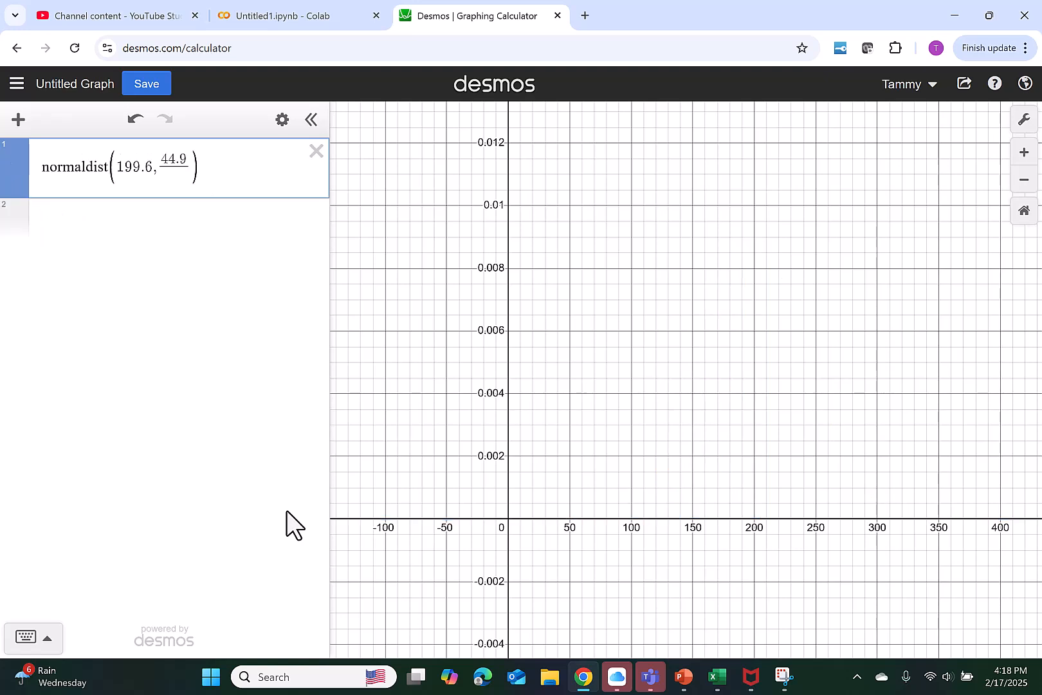
type("sqrt213")
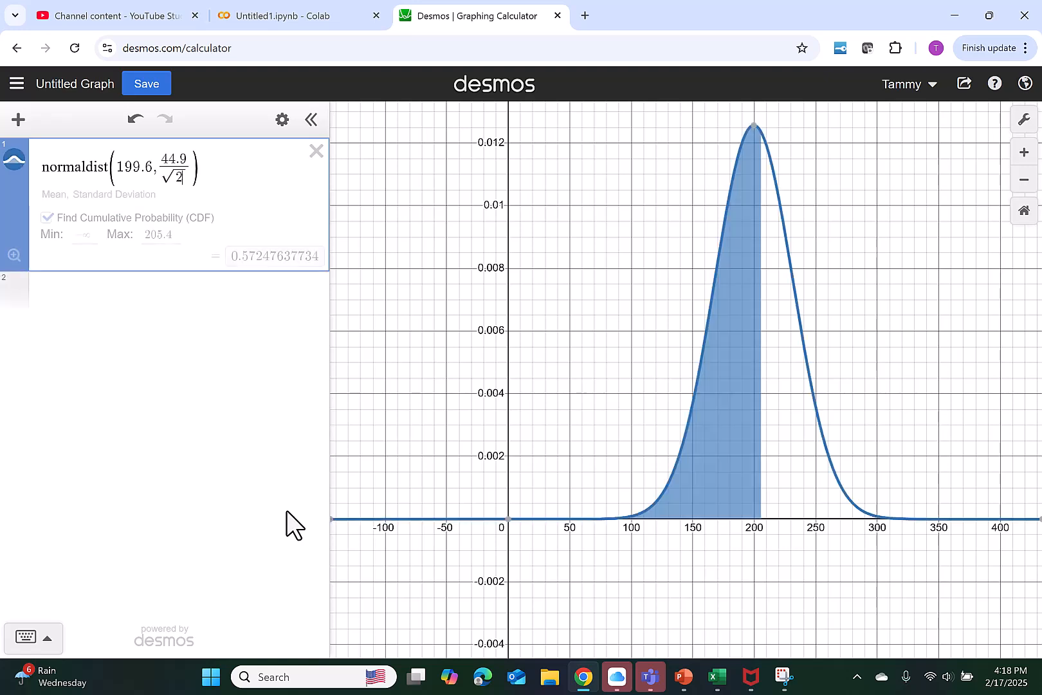
left_click(13, 254)
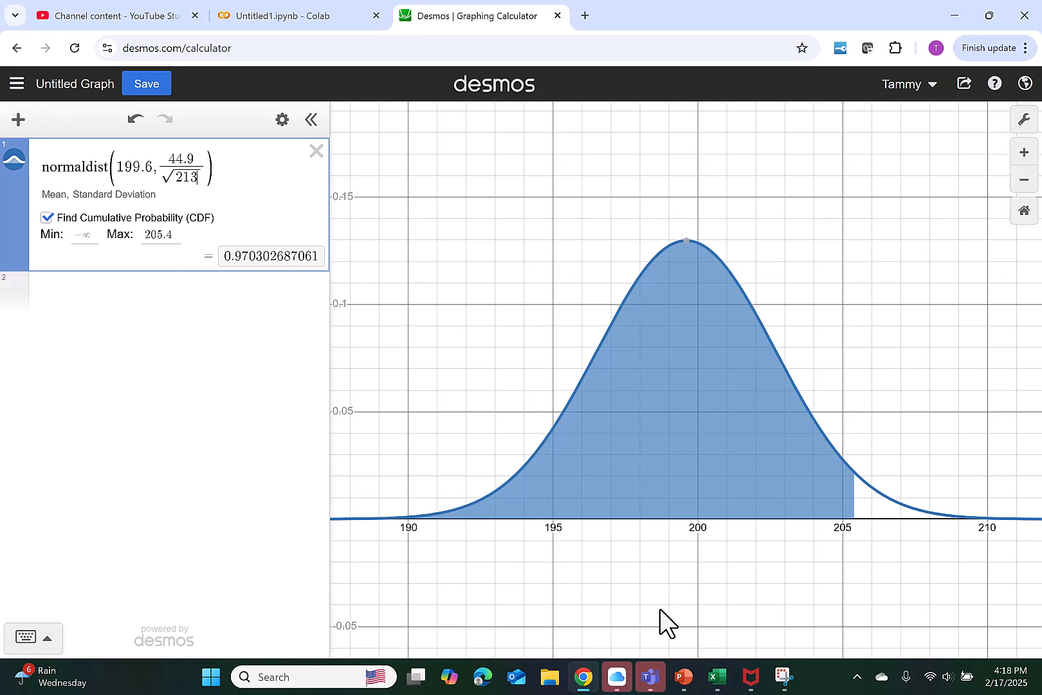
Switch to the PowerPoint slideshow and advance through the callouts on the answers to the 205.4 problem.
left_click(684, 676)
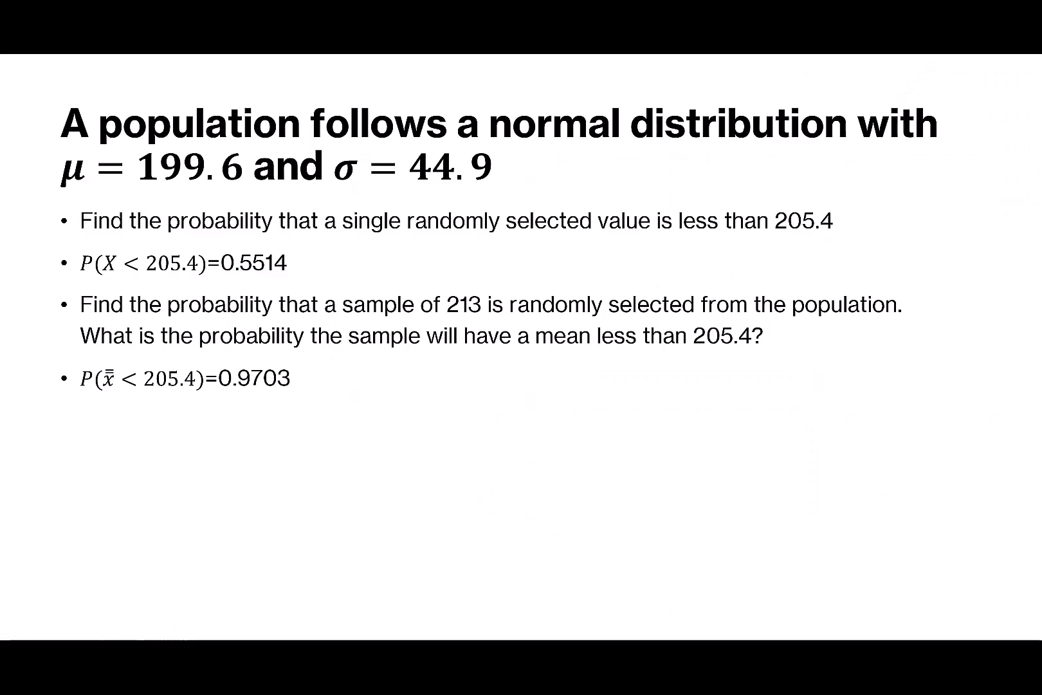
key("Right")
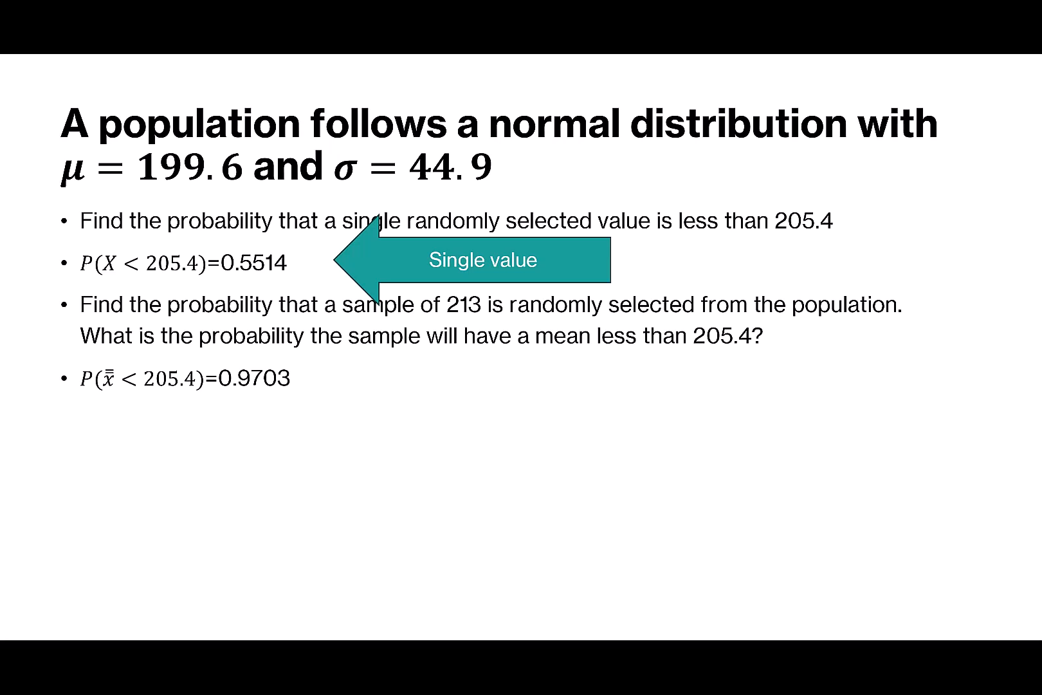
key("Right")
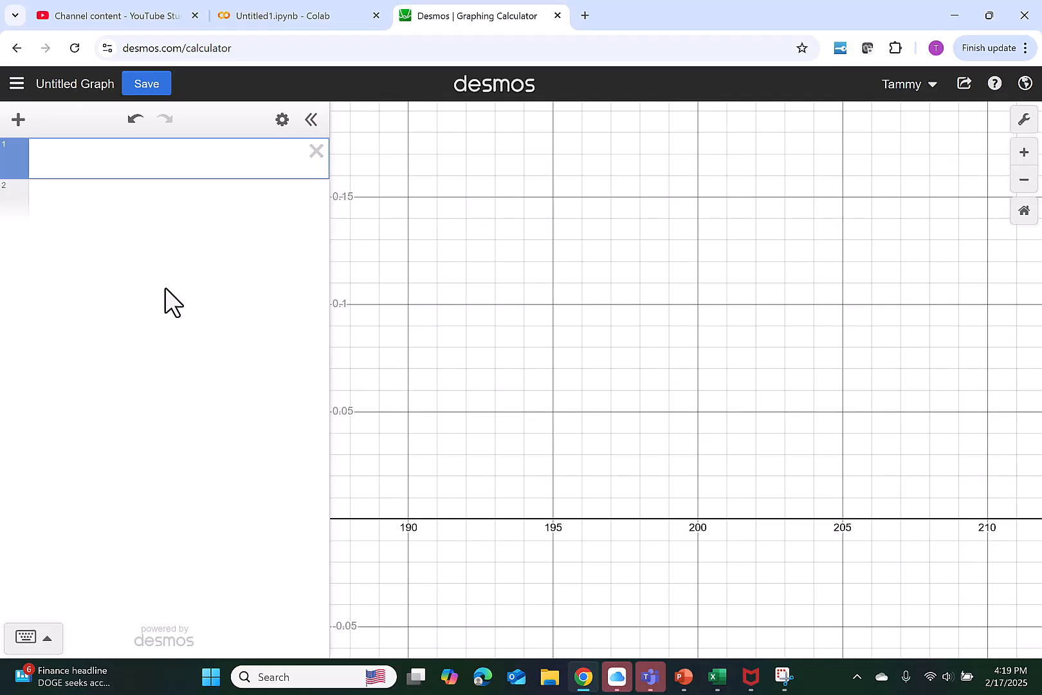
Enter a normaldist expression with mean 89.1 and standard deviation 8.2 in Desmos, and fit the graph view to the curve.
type("normaldis")
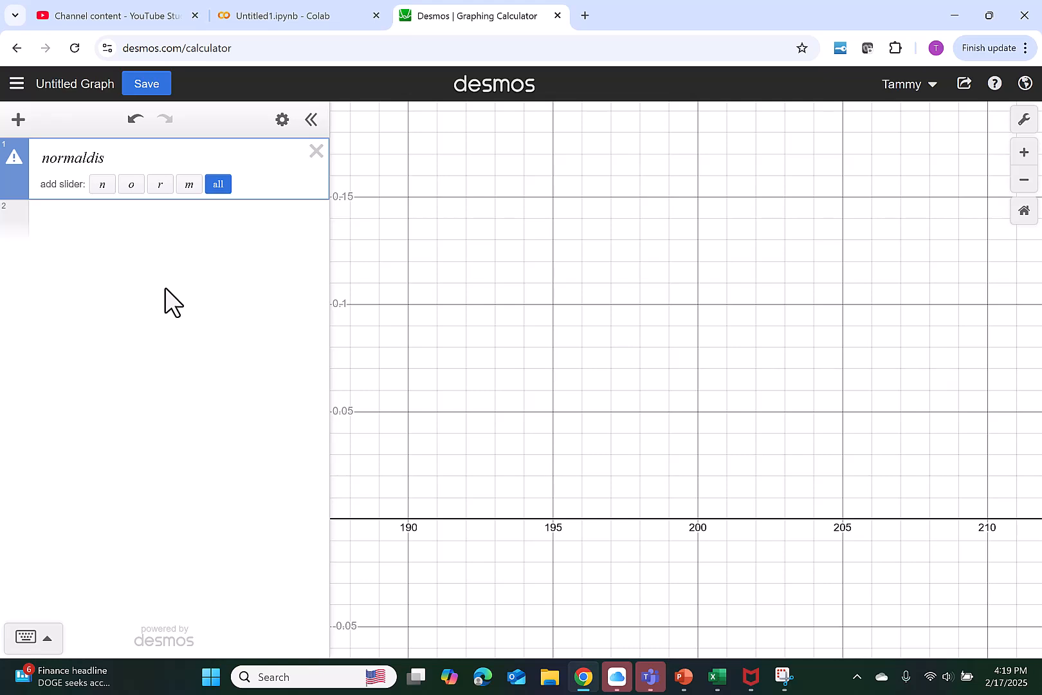
type("t(89.1,")
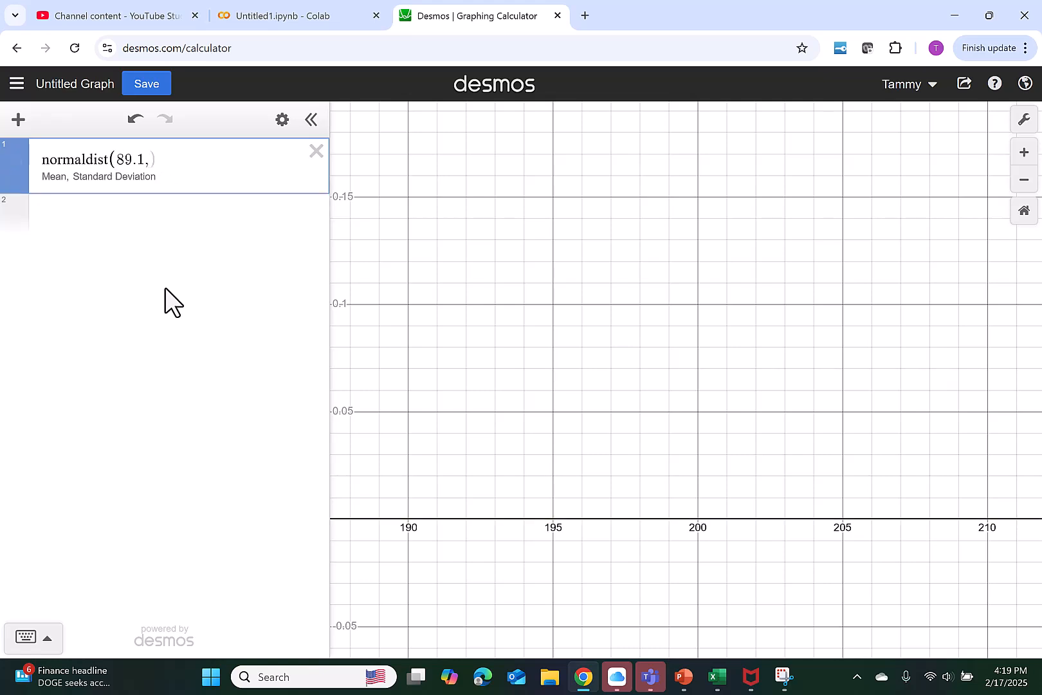
type("8.2)")
left_click(12, 197)
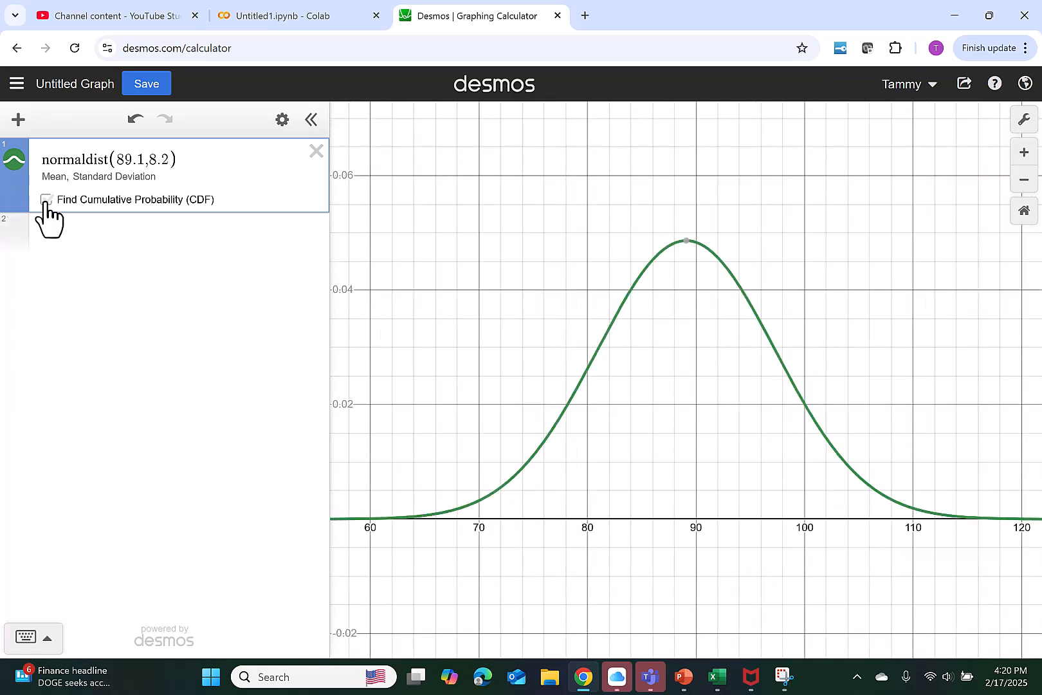
Turn on the cumulative probability and set its minimum to 95, leaving the maximum unbounded.
left_click(58, 202)
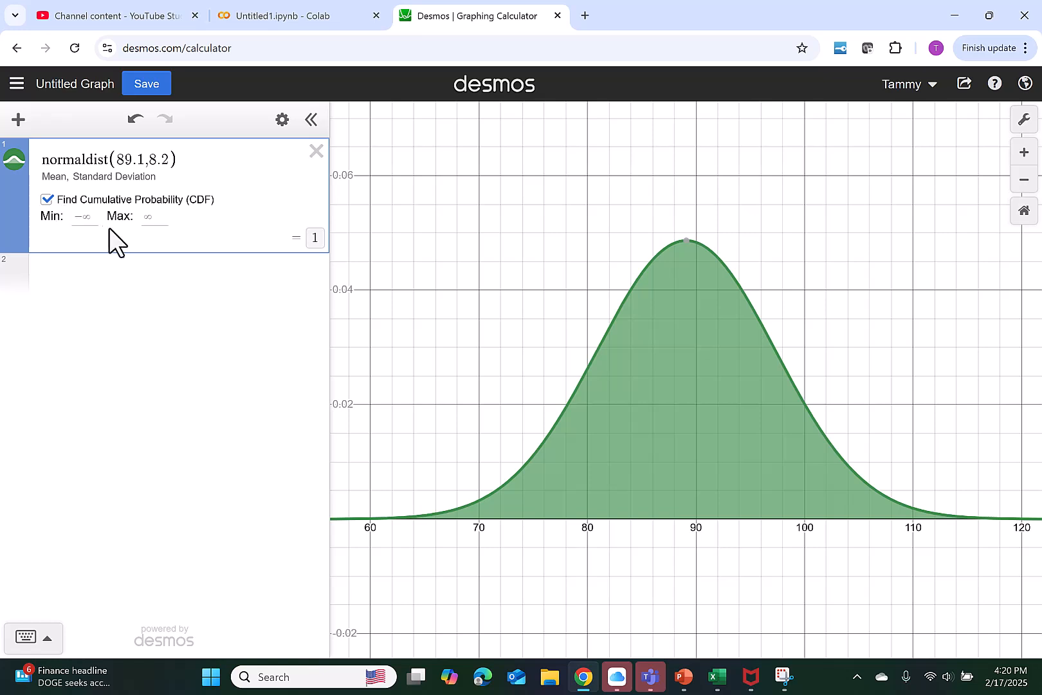
left_click(94, 222)
type("95")
left_click(187, 411)
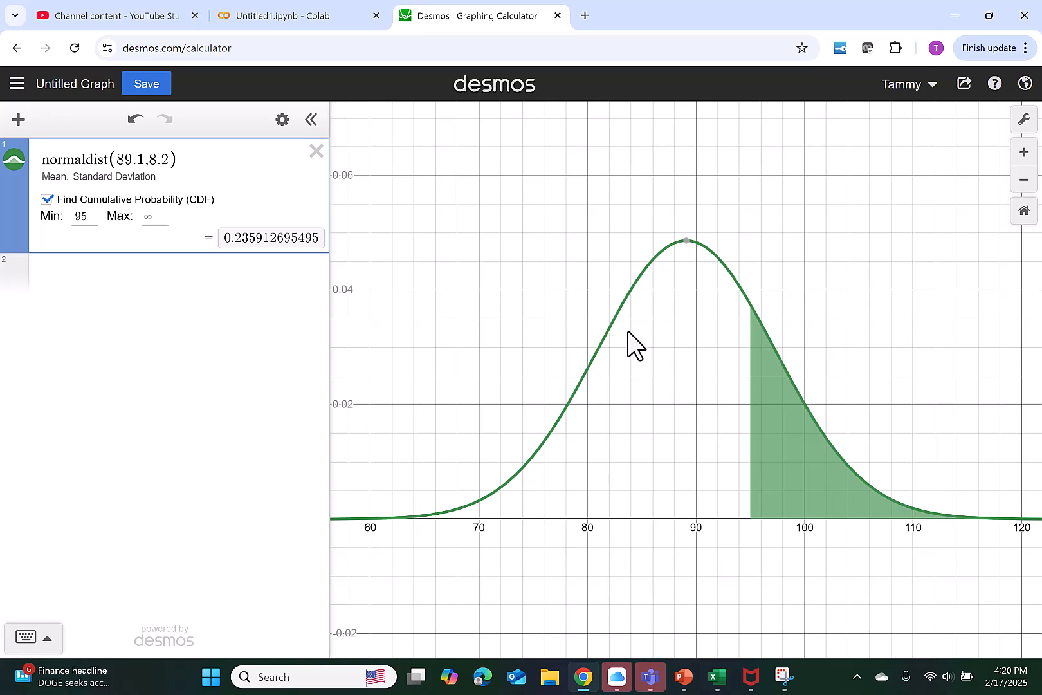
left_click(688, 246)
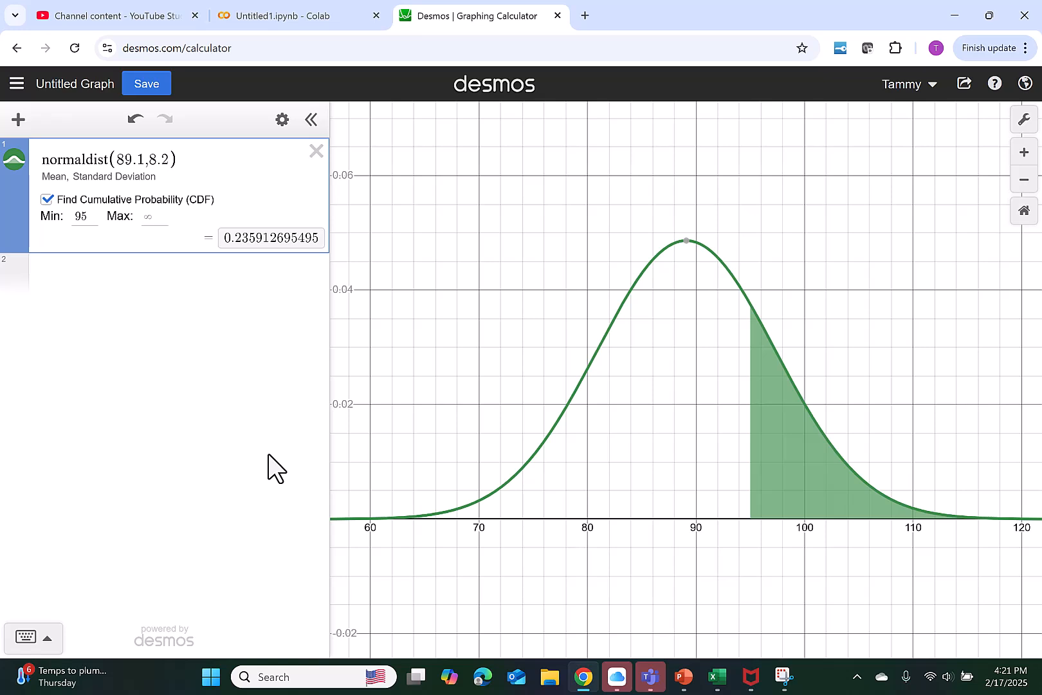
Divide the distribution's standard deviation by √67 and fit the graph view to the curve.
type("/")
type("sq")
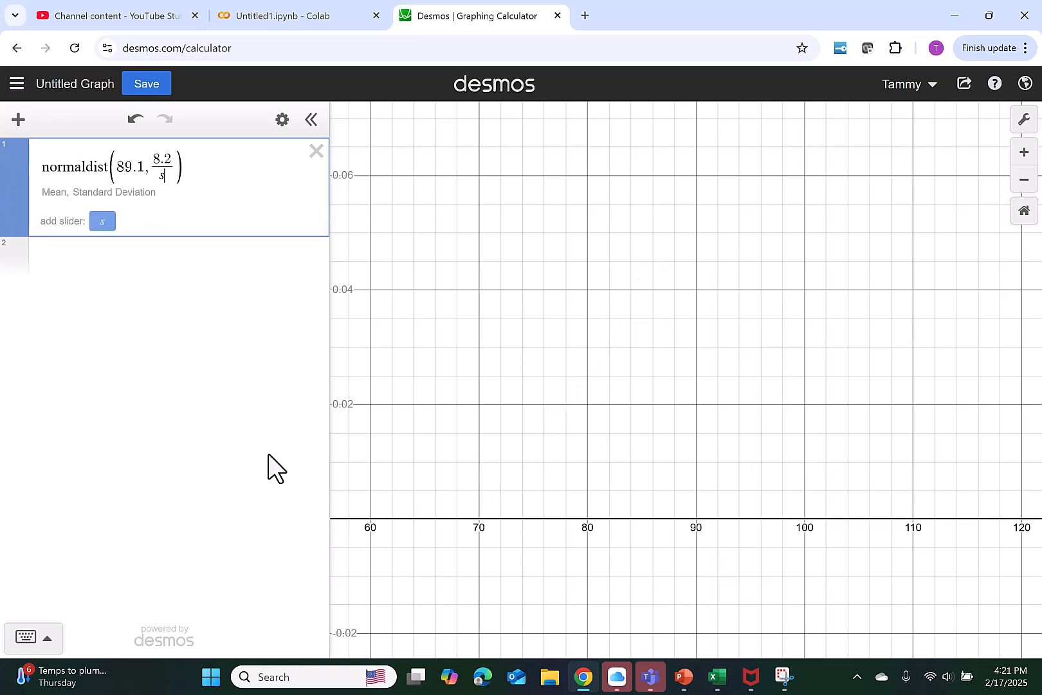
type("rt67")
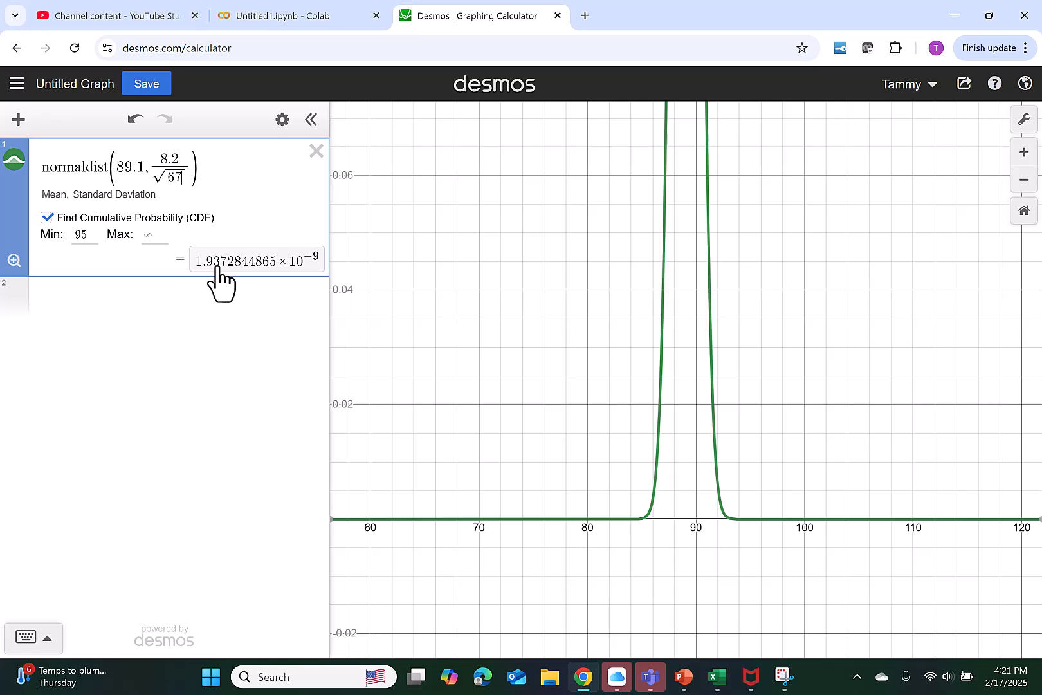
left_click(14, 261)
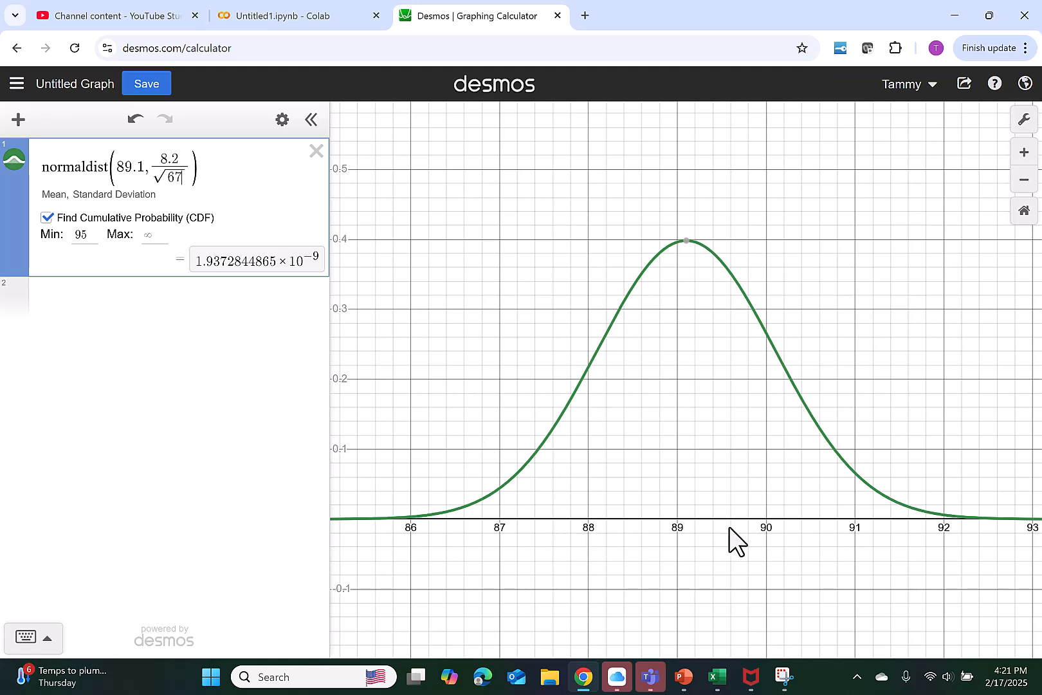
left_click_drag(868, 525, 913, 500)
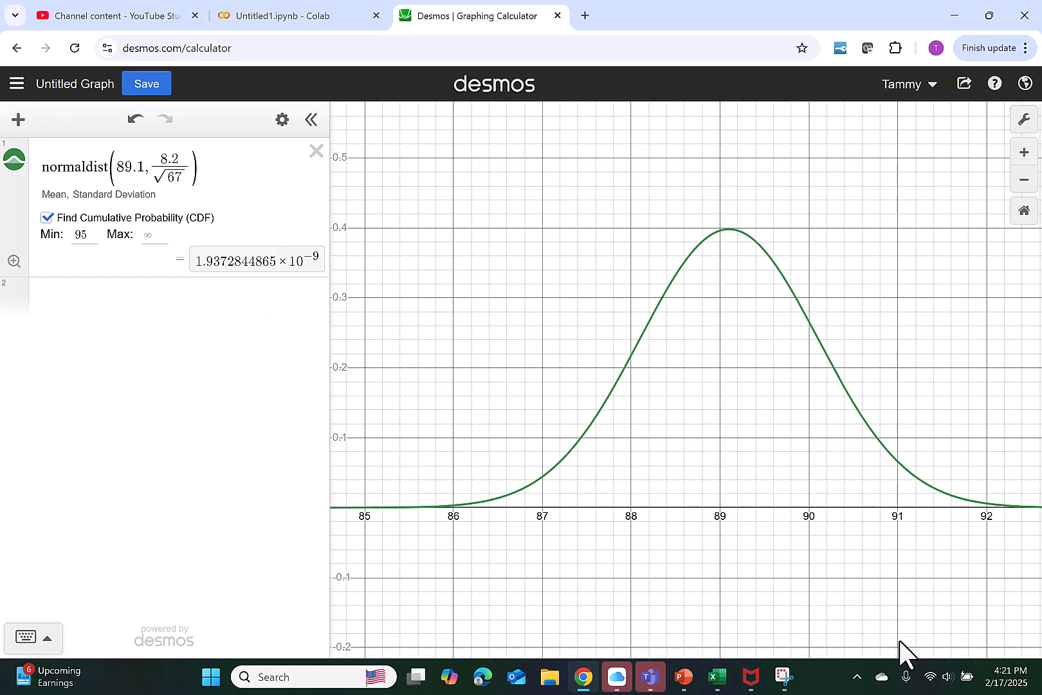
Consult the PowerPoint slides, and enter a normaldist expression with mean 4.4 and standard deviation 0.25 in Desmos.
left_click(683, 675)
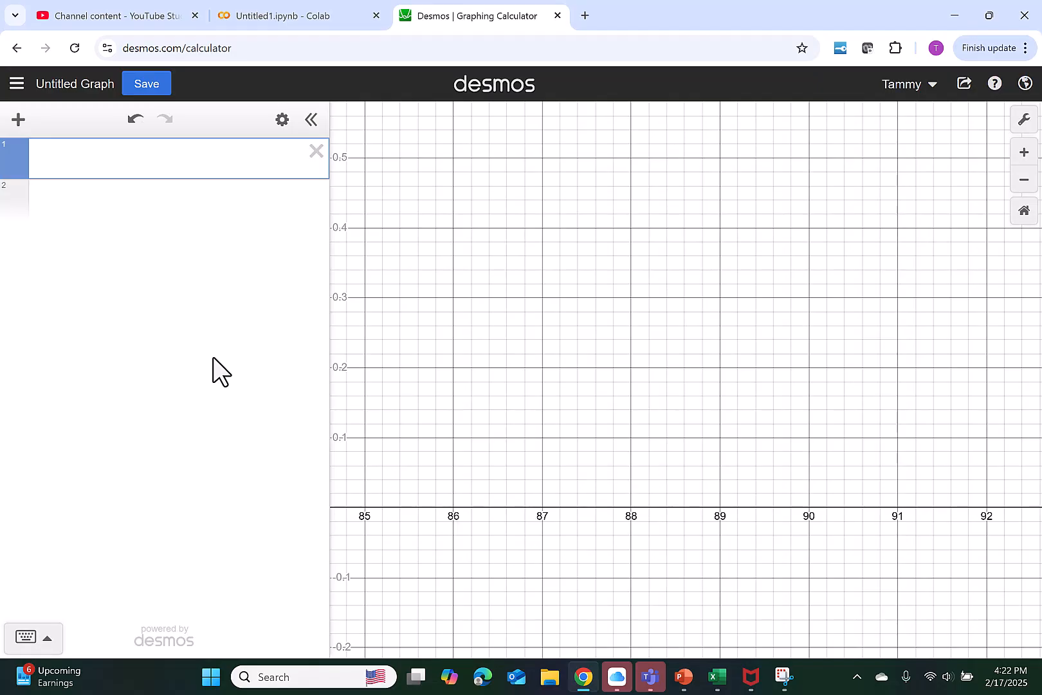
type("nor")
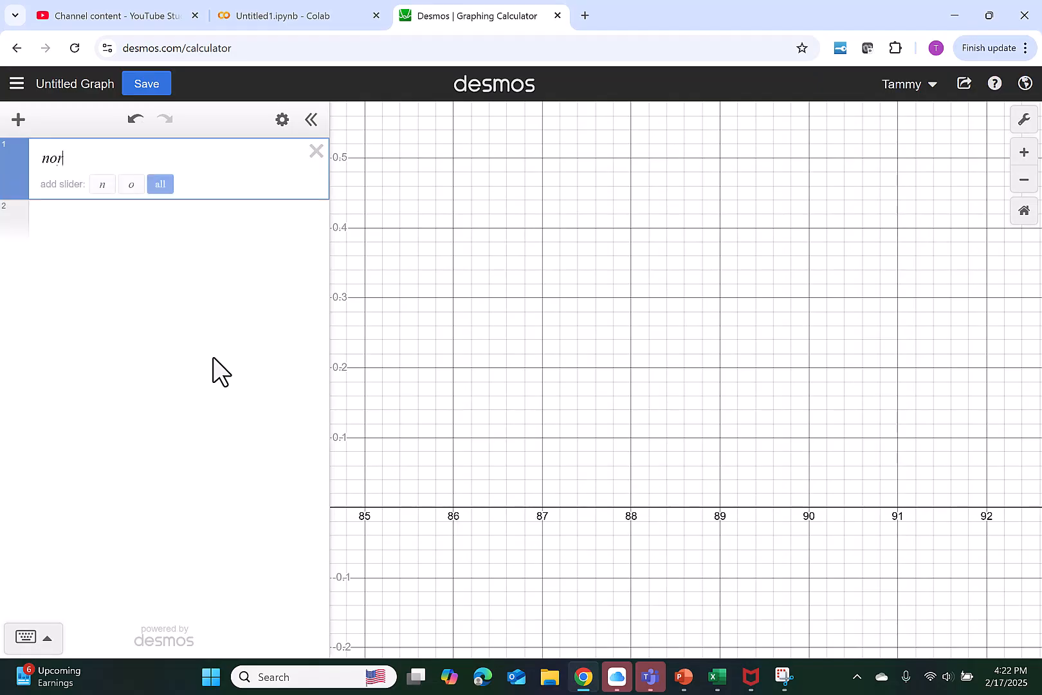
type("maldist(")
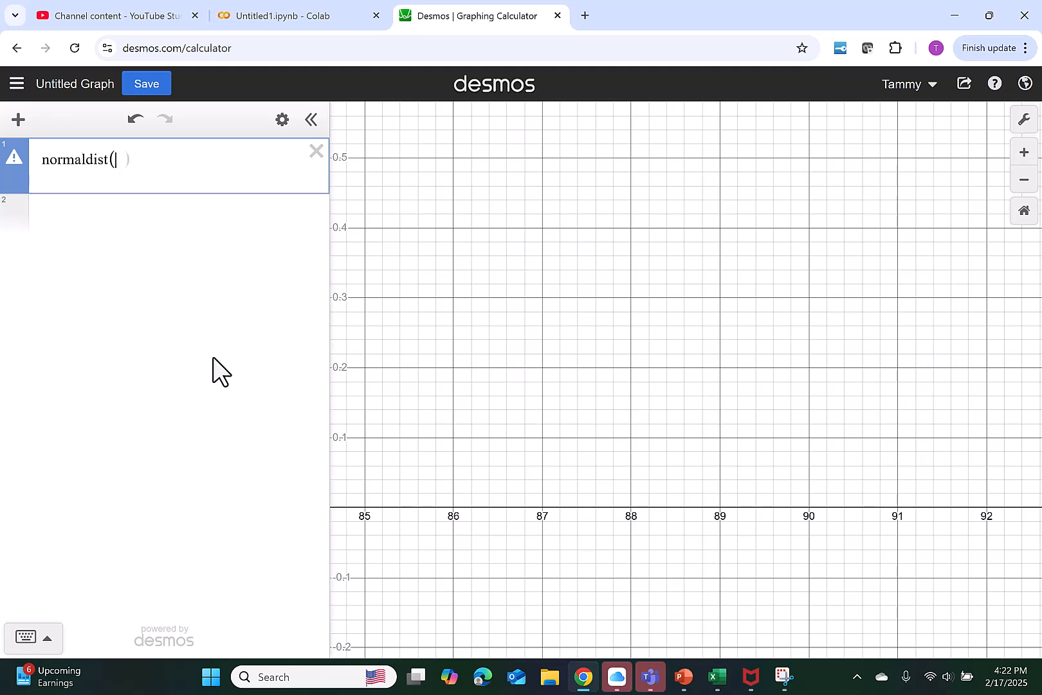
type("4.4,")
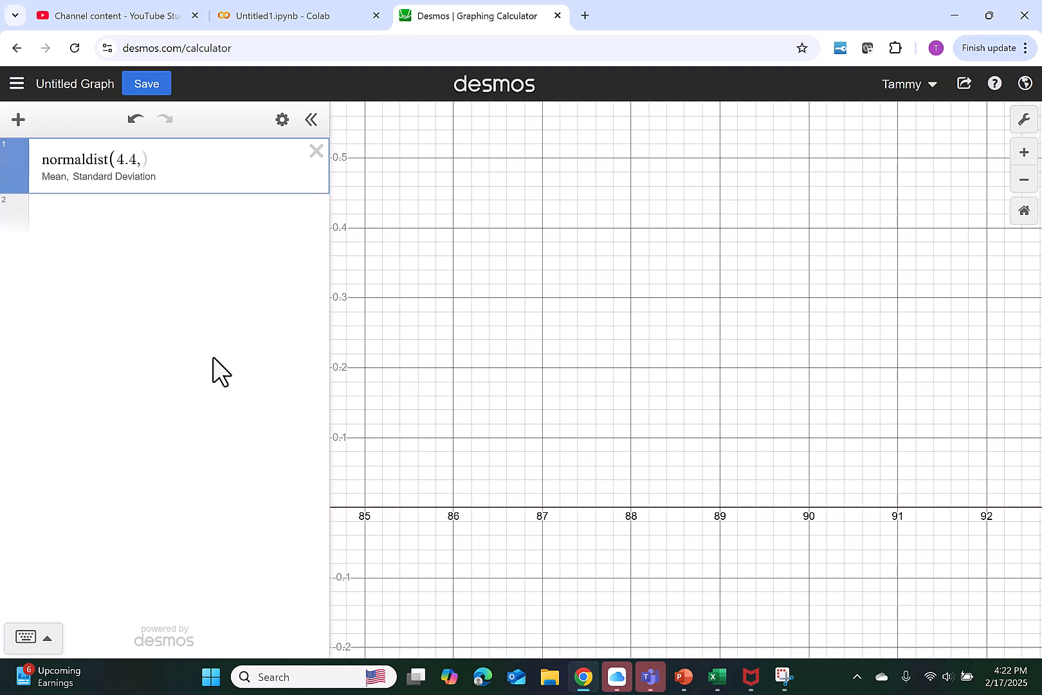
type("0.25")
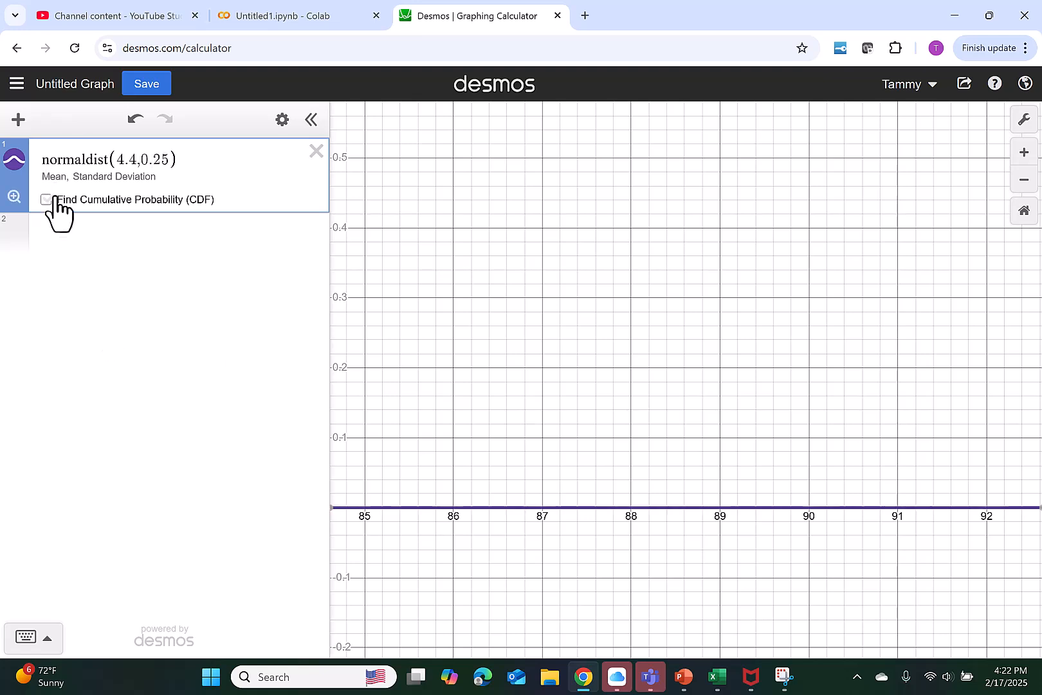
Turn on the cumulative probability for the distribution, with a minimum of 3.8 and a maximum of 4.2.
left_click(53, 201)
left_click(82, 216)
type("3.8")
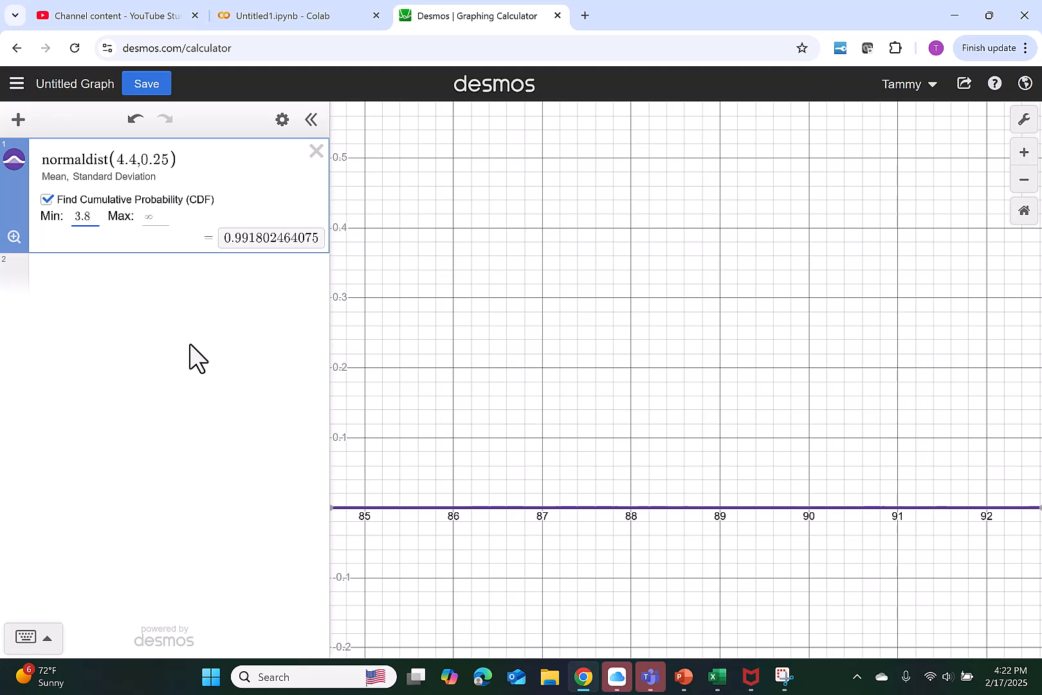
left_click(154, 213)
type("4.2")
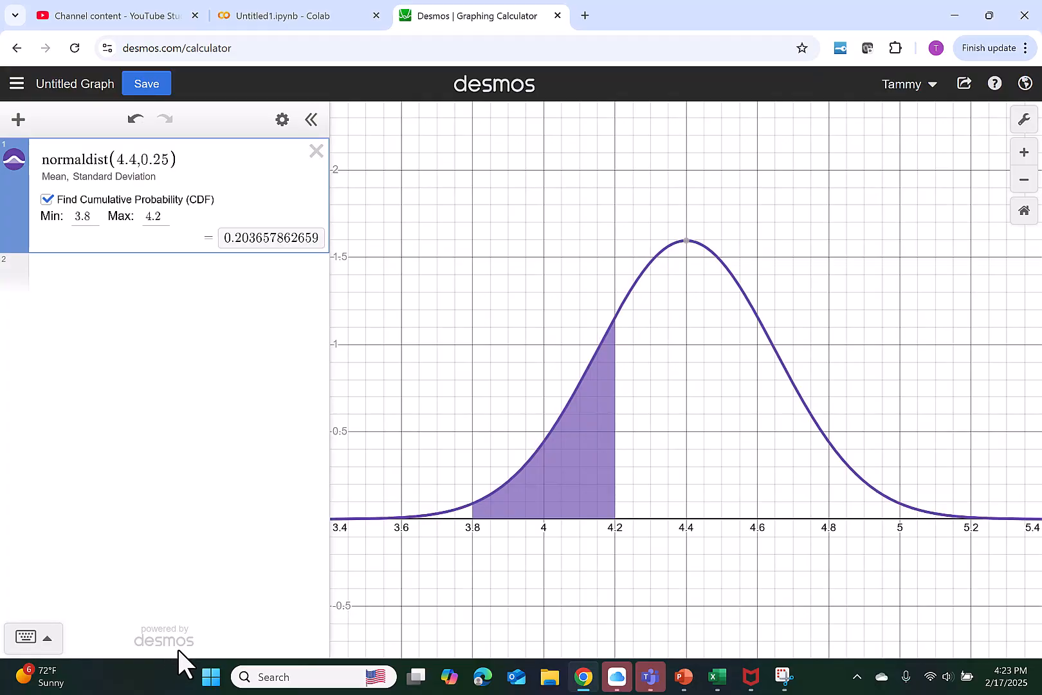
Divide the 0.25 standard deviation by √15 and fit the graph view to the resulting curve.
type("/s")
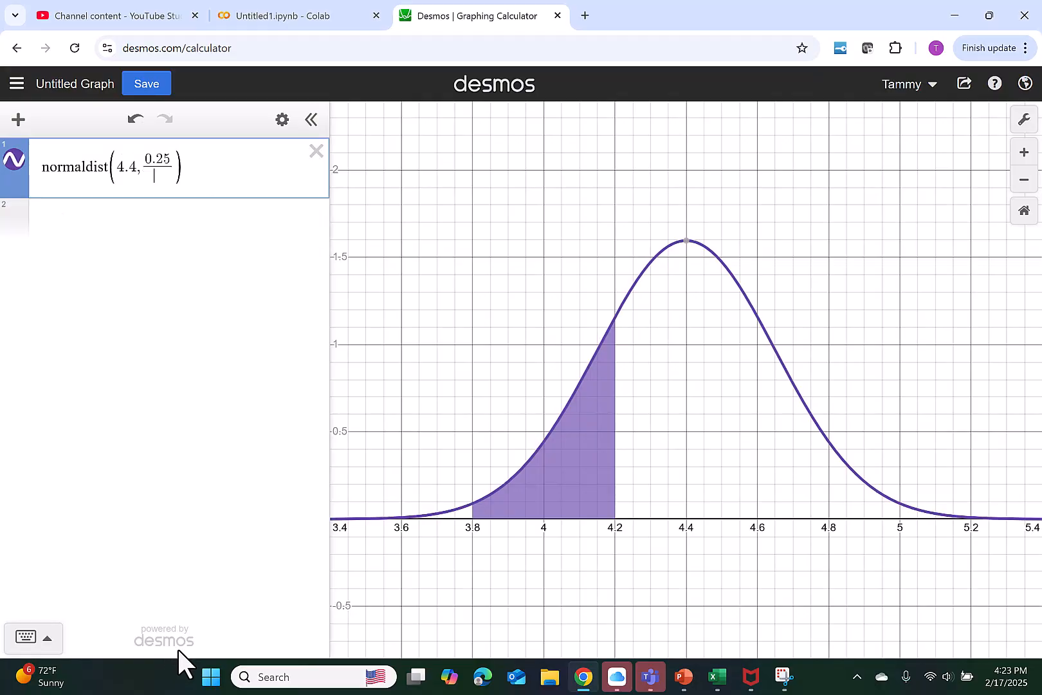
type("qrt15")
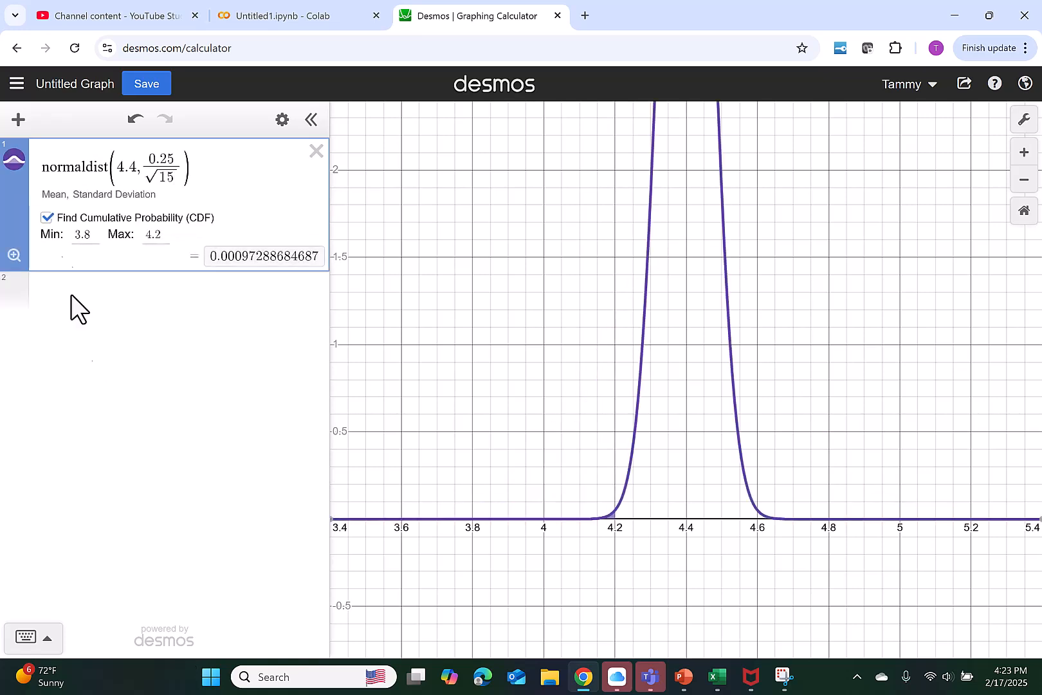
left_click(14, 255)
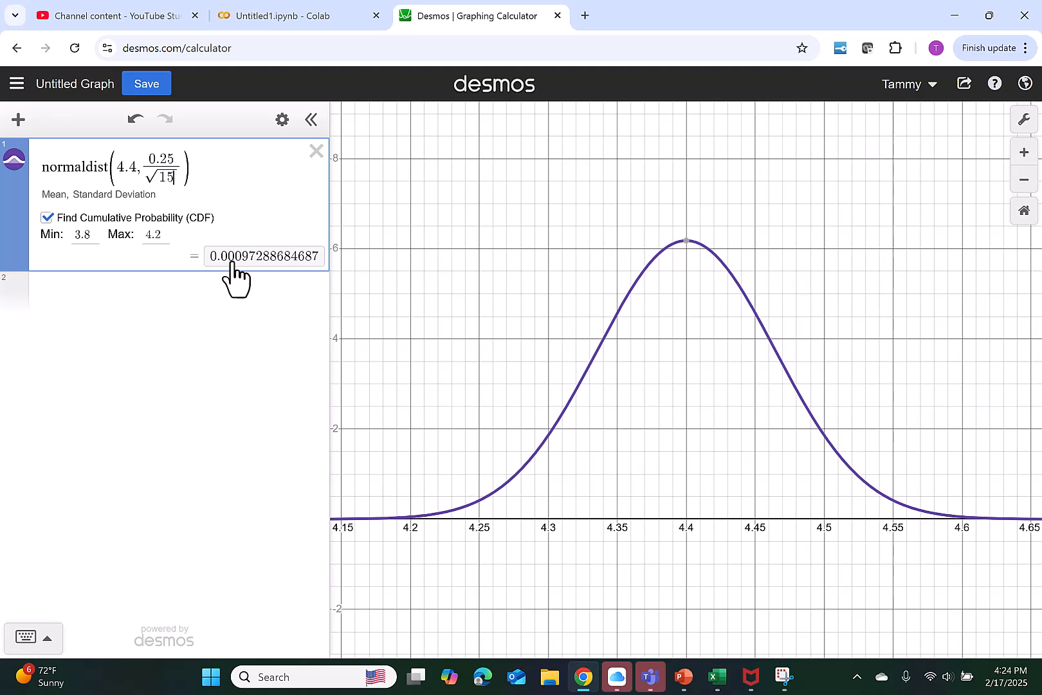
left_click_drag(639, 400, 643, 403)
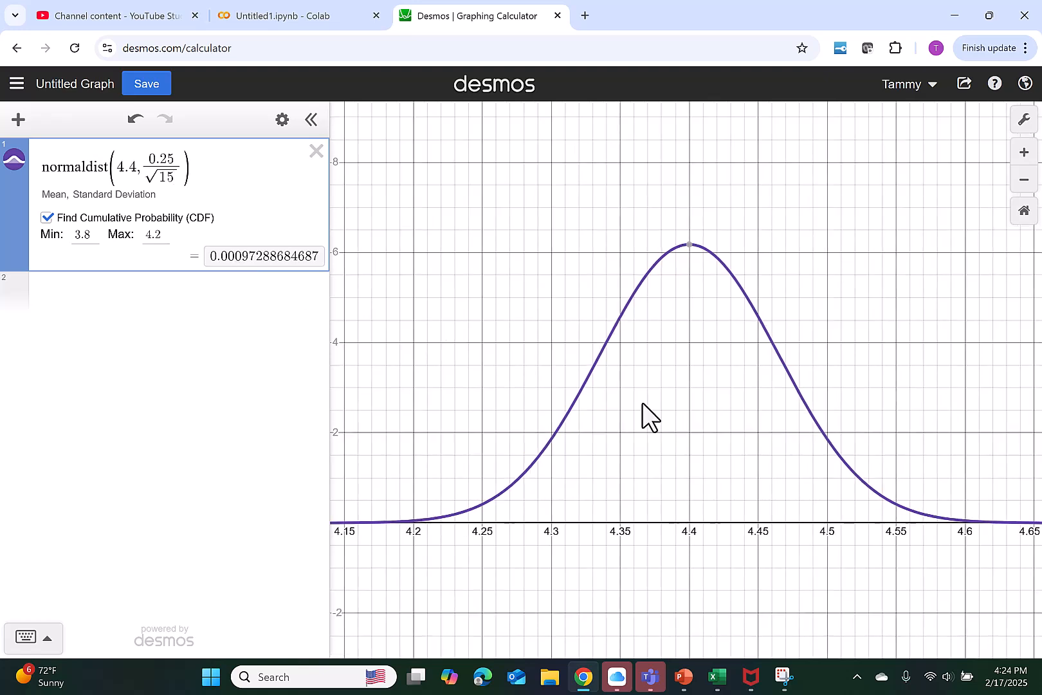